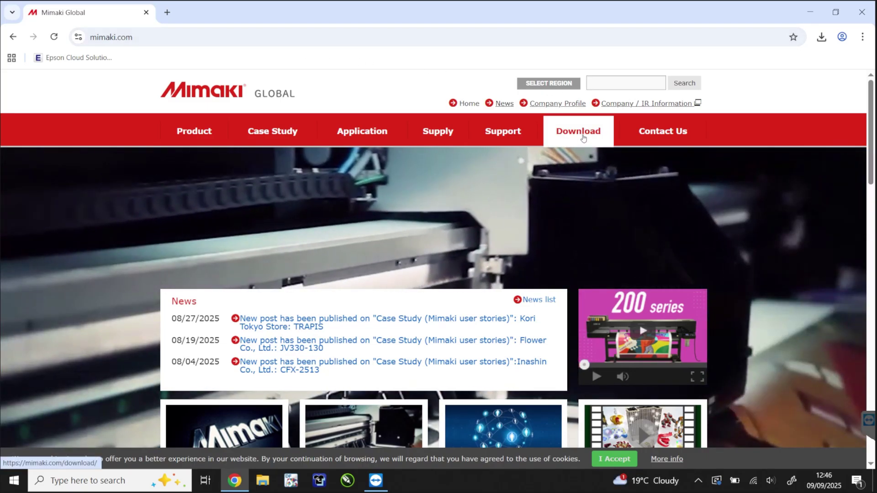
# - Open the Mimaki site's Download page and look over its product list
pyautogui.click(583, 138)
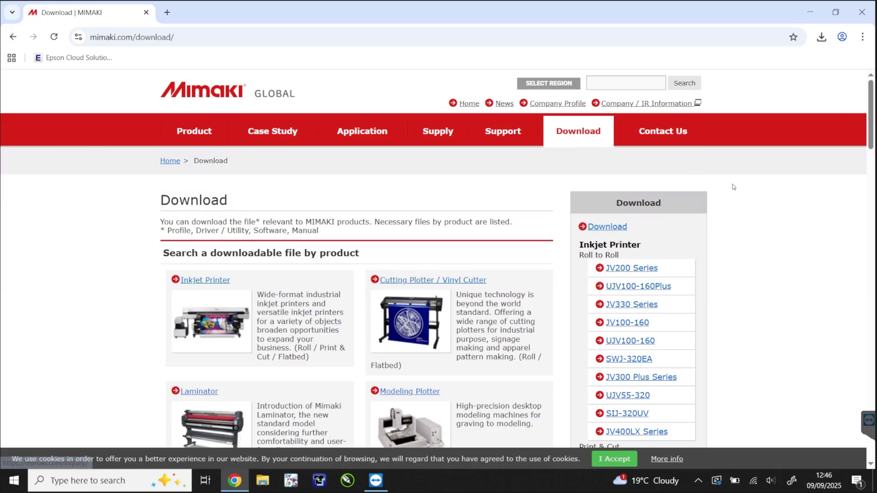
pyautogui.scroll(-9, 731, 190)
pyautogui.scroll(5, 728, 224)
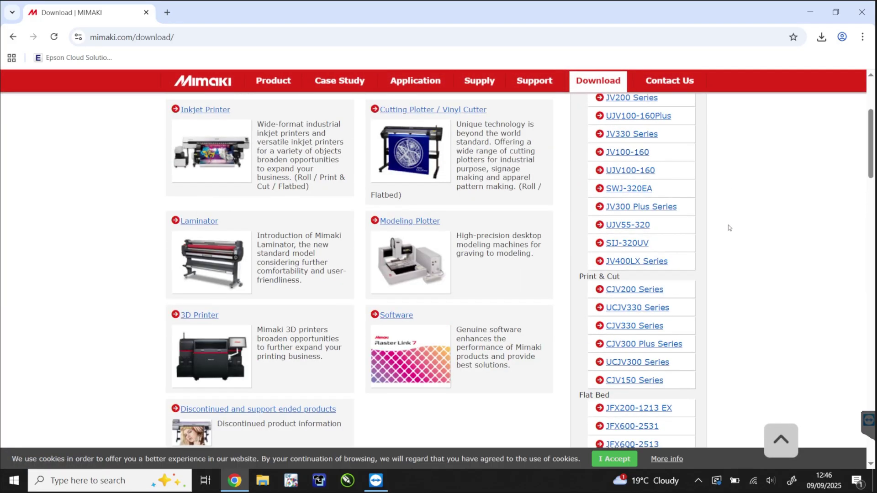
pyautogui.scroll(4, 729, 224)
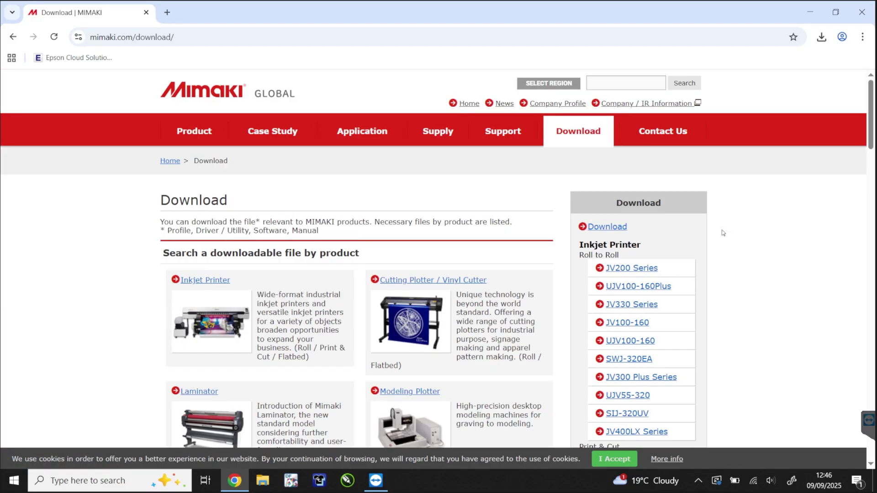
# - Find "TxF" on the page and open the TxF300-75 printer's downloads
pyautogui.hotkey('ctrl', 'f')
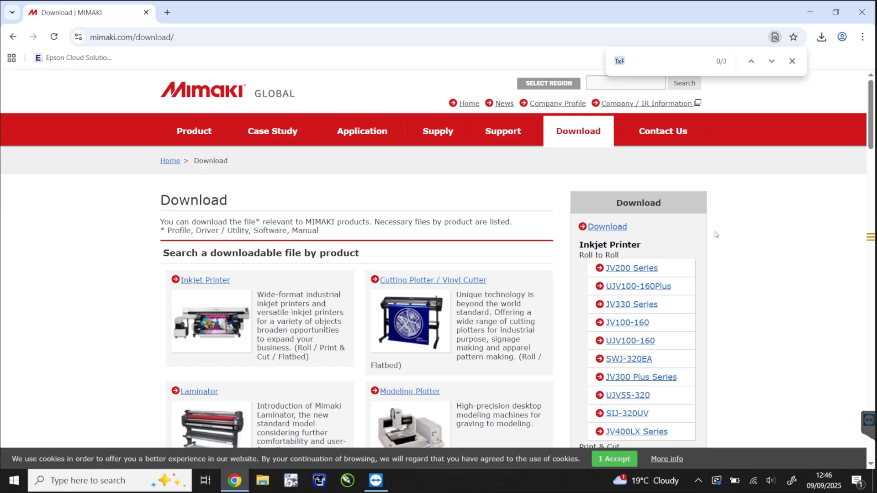
pyautogui.press('End')
pyautogui.press('Return')
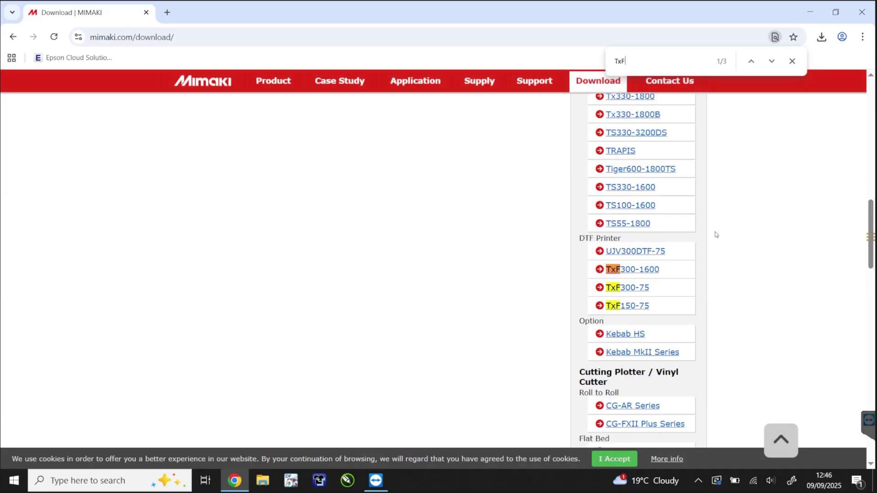
pyautogui.click(628, 288)
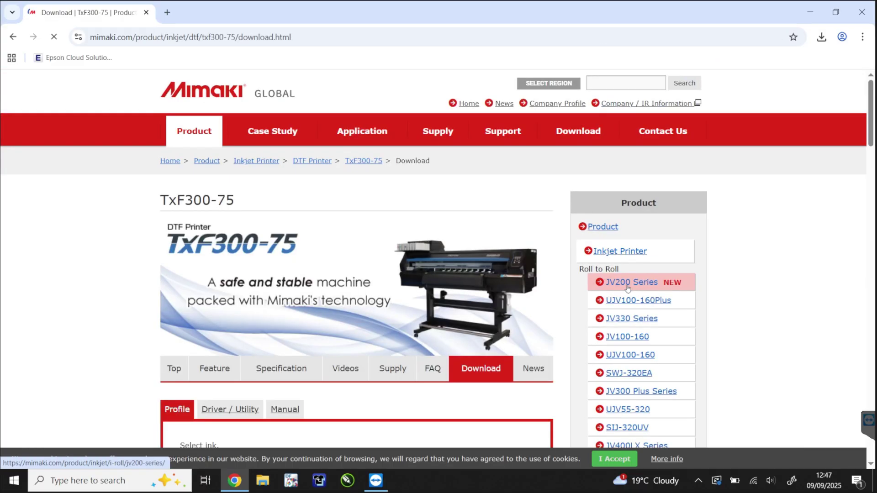
# - Examine the TxF300-75 profile ink table and compare it with the CJV200 Series download page in a separate tab
pyautogui.scroll(-2, 152, 256)
pyautogui.scroll(-1, 152, 257)
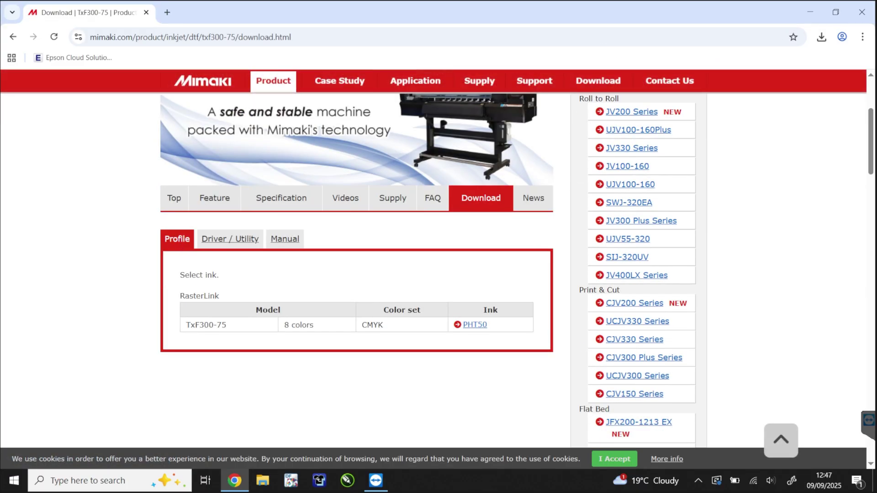
pyautogui.scroll(1, 452, 292)
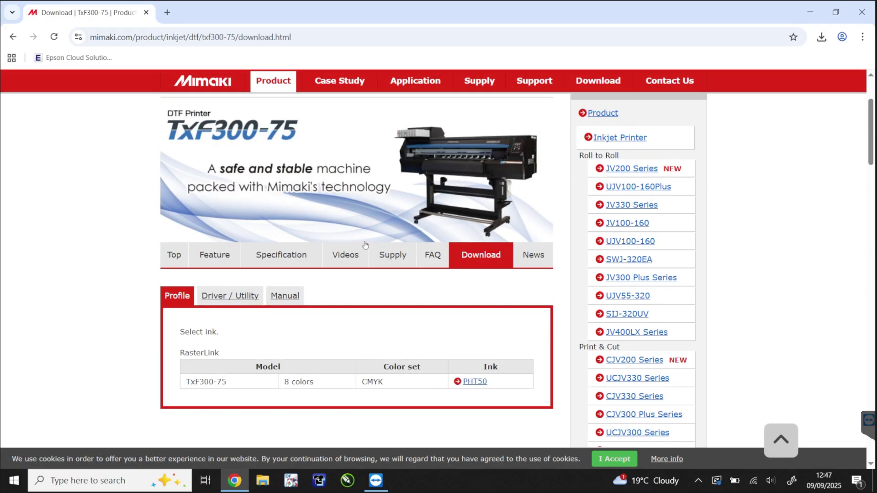
pyautogui.scroll(-1, 445, 249)
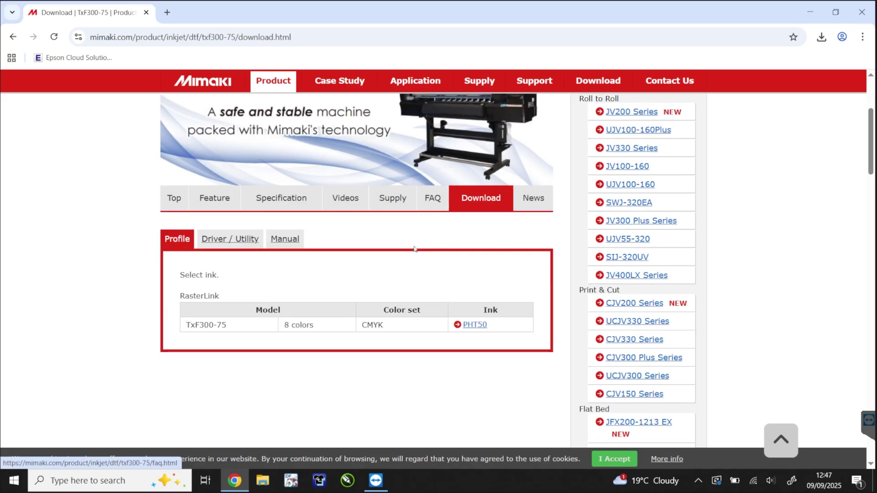
pyautogui.scroll(-1, 400, 265)
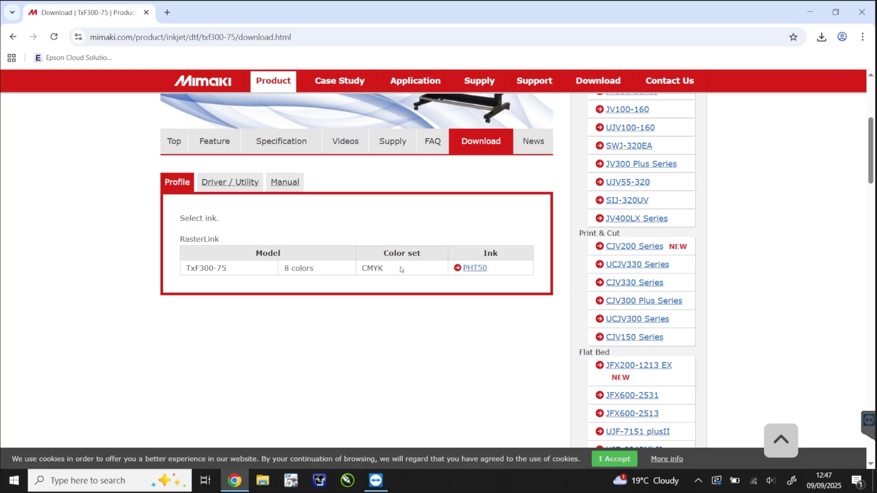
pyautogui.middleClick(635, 246)
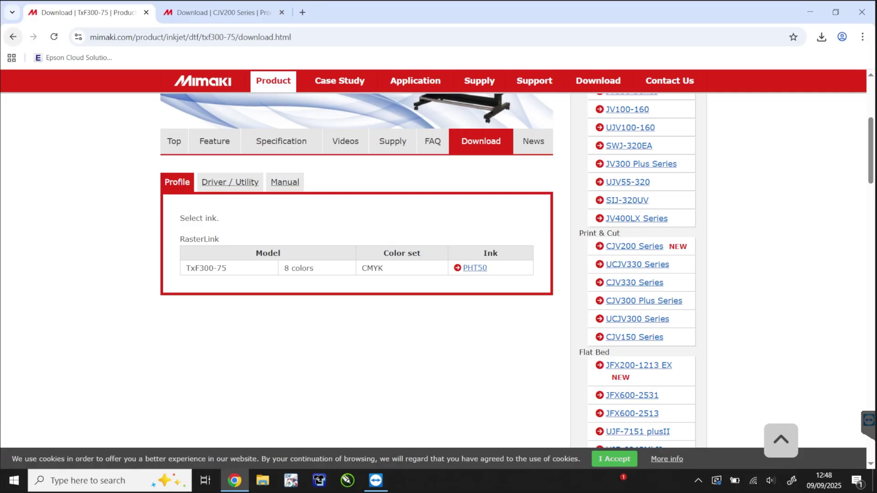
pyautogui.hotkey('ctrl', 'Tab')
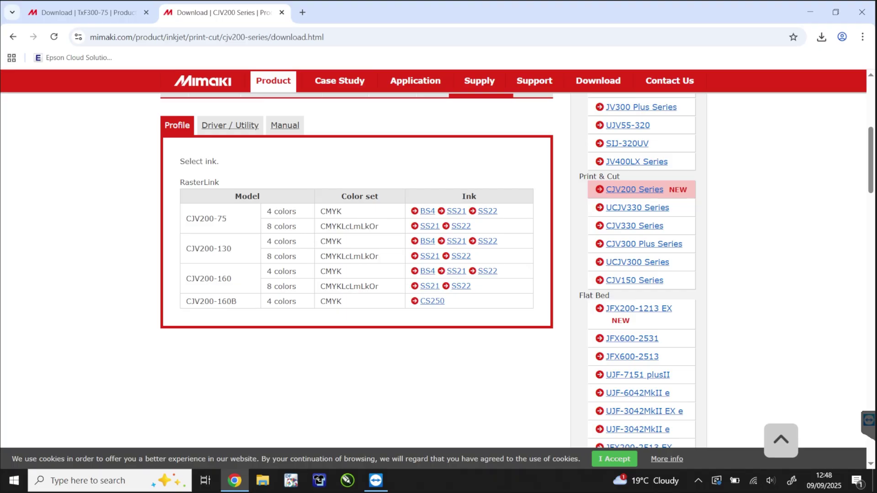
pyautogui.click(72, 5)
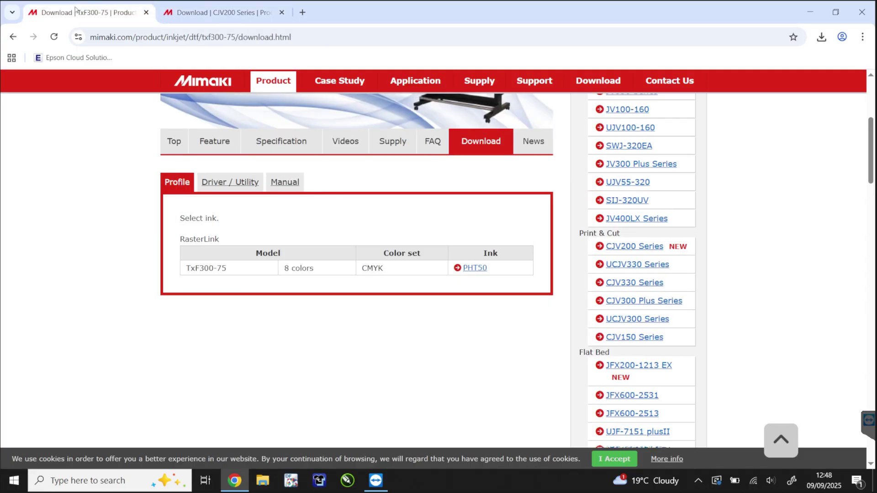
# - Open the RasterLink profile list for the TxF300-75's PHT50 ink and look through the available profiles
pyautogui.click(475, 268)
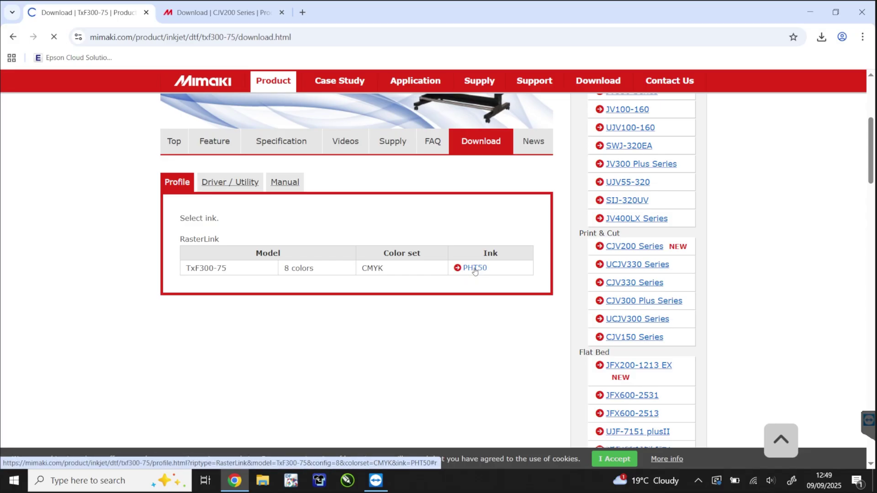
pyautogui.scroll(-8, 279, 255)
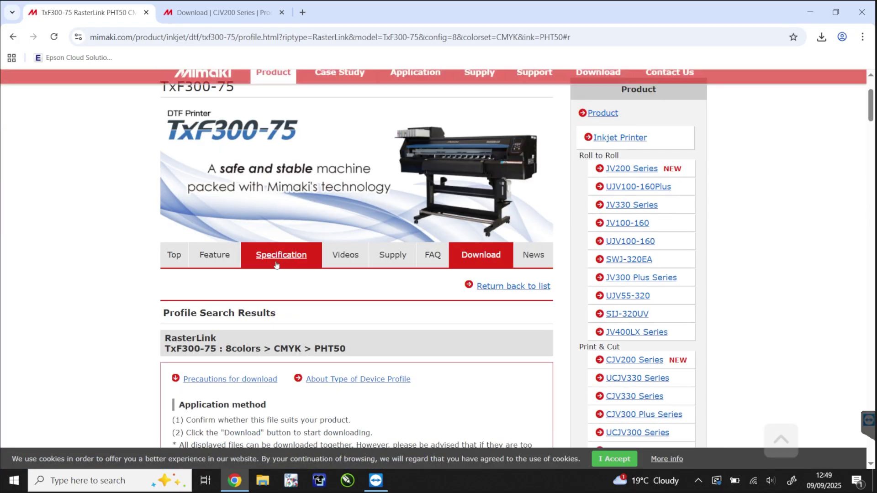
pyautogui.scroll(-6, 148, 254)
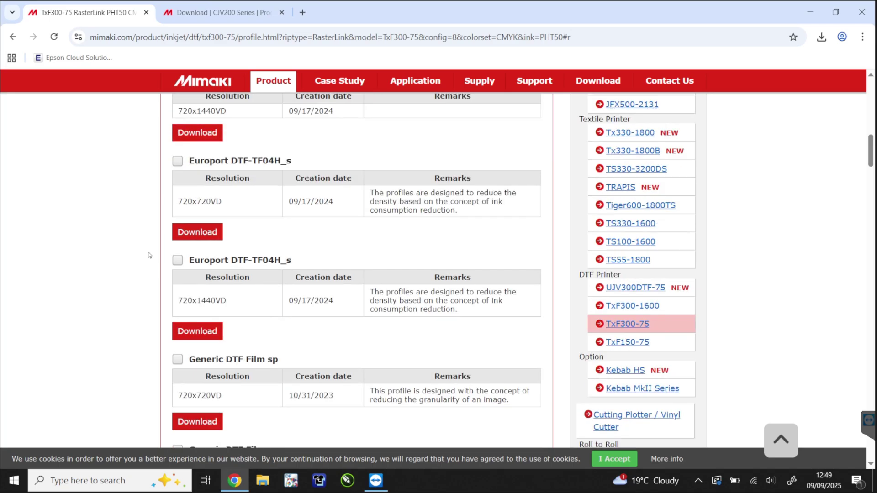
pyautogui.scroll(6, 148, 253)
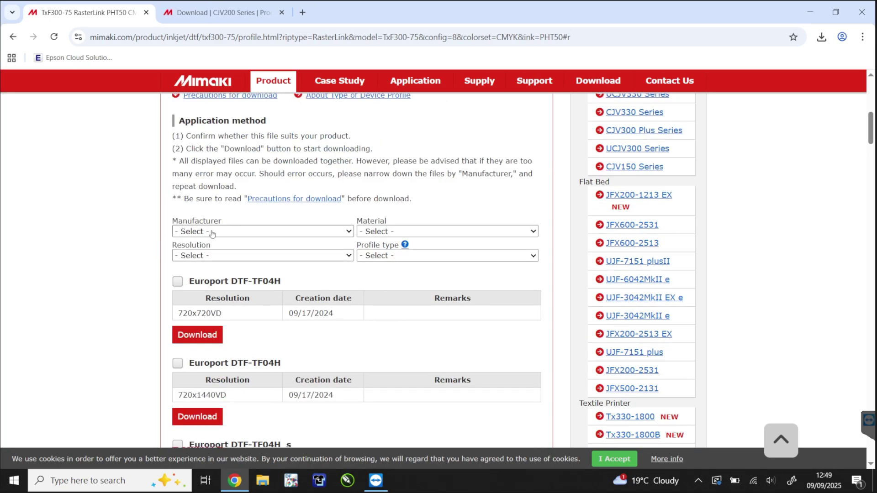
# - Filter the profiles by manufacturer Generic and download all the listed files together
pyautogui.click(211, 234)
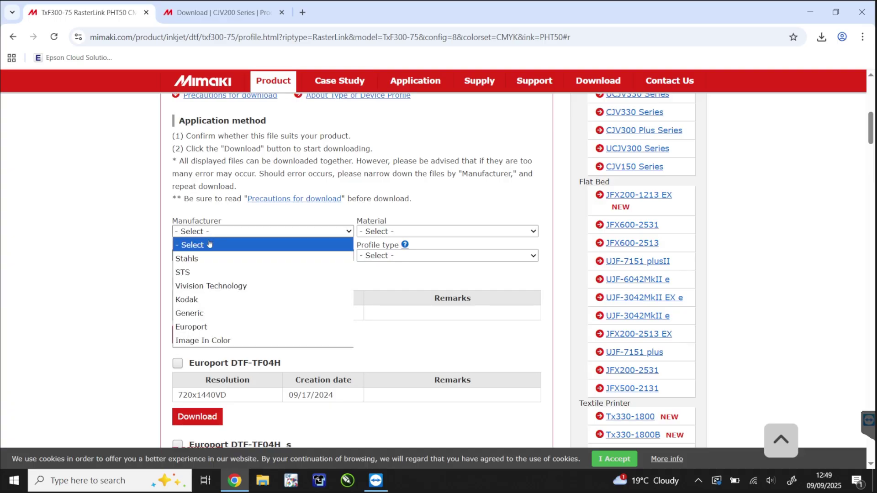
pyautogui.click(196, 312)
pyautogui.scroll(-2, 145, 299)
pyautogui.scroll(-10, 145, 299)
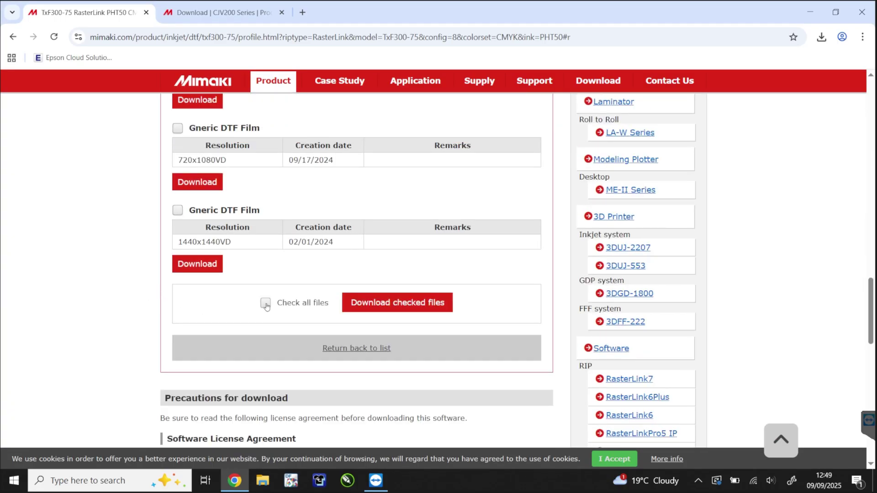
pyautogui.click(268, 306)
pyautogui.click(378, 306)
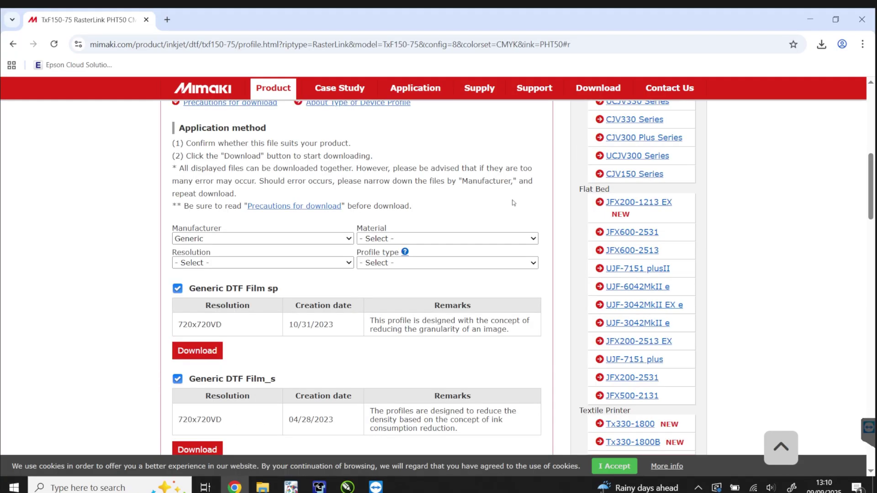
# - Locate the downloaded file download-1757419704261.zip in its folder and extract its ICC profiles to the default destination
pyautogui.hotkey('ctrl', 'j')
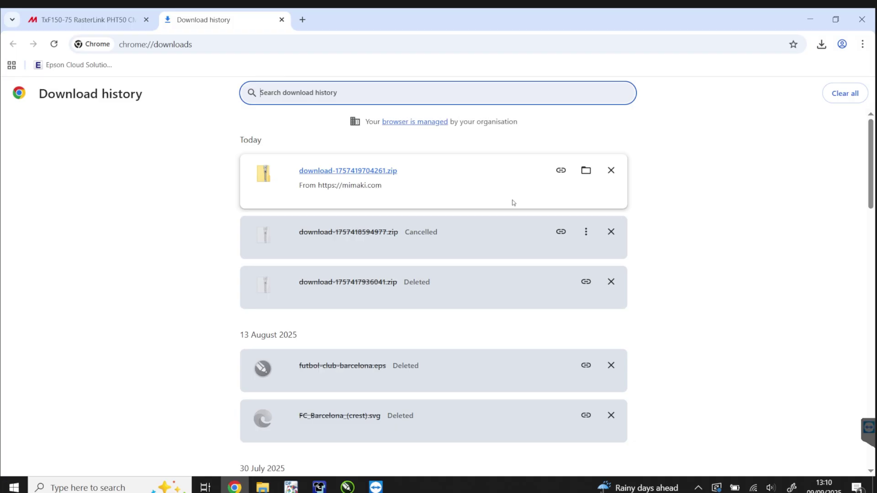
pyautogui.click(586, 170)
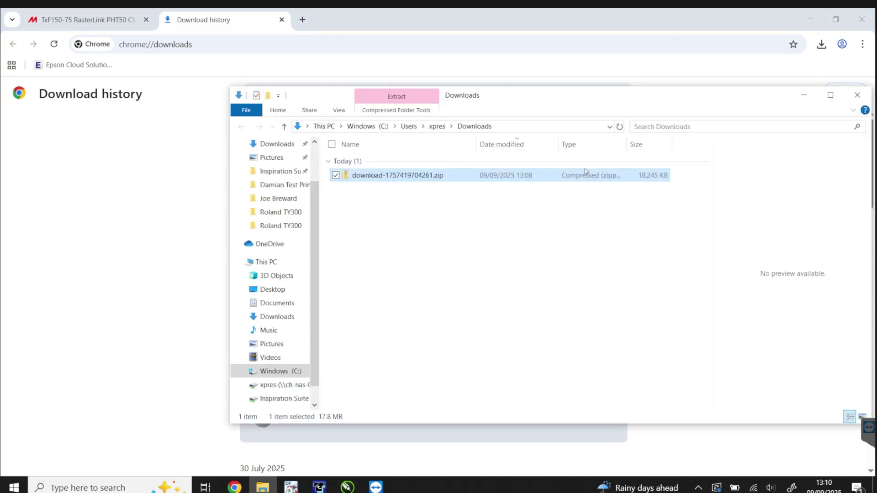
pyautogui.rightClick(410, 178)
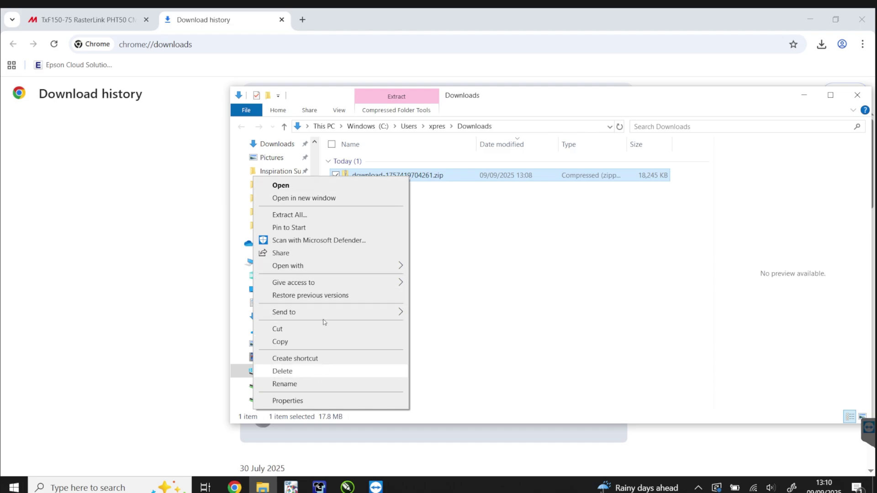
pyautogui.click(312, 219)
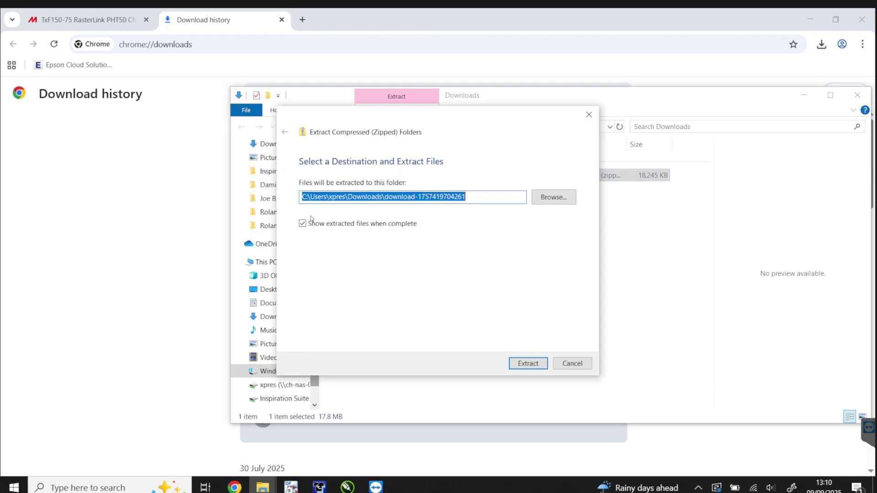
pyautogui.click(526, 365)
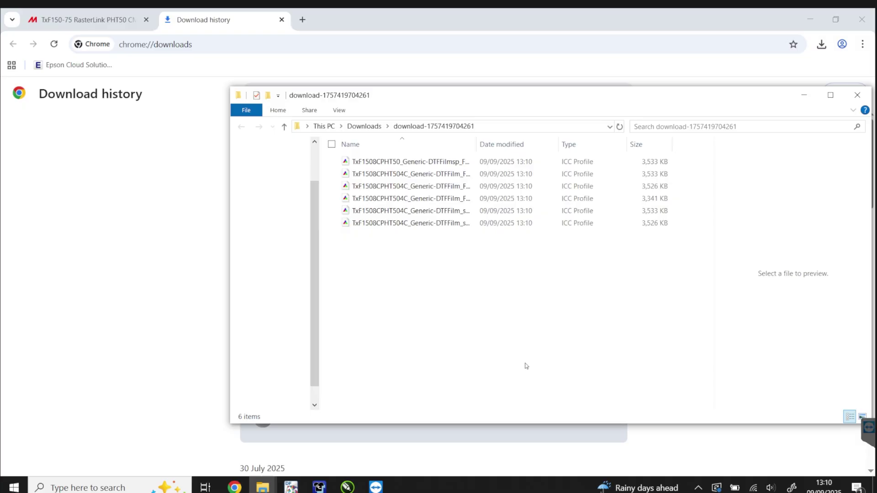
pyautogui.moveTo(444, 278); pyautogui.dragTo(394, 159)
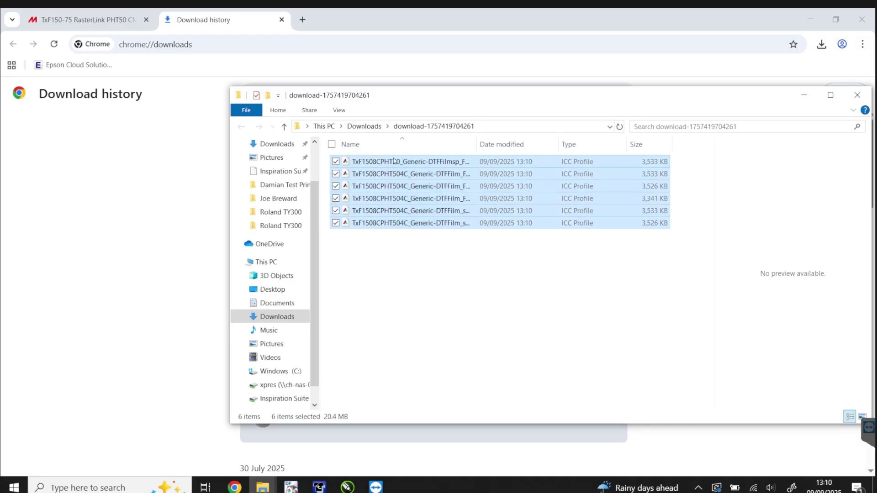
pyautogui.click(587, 252)
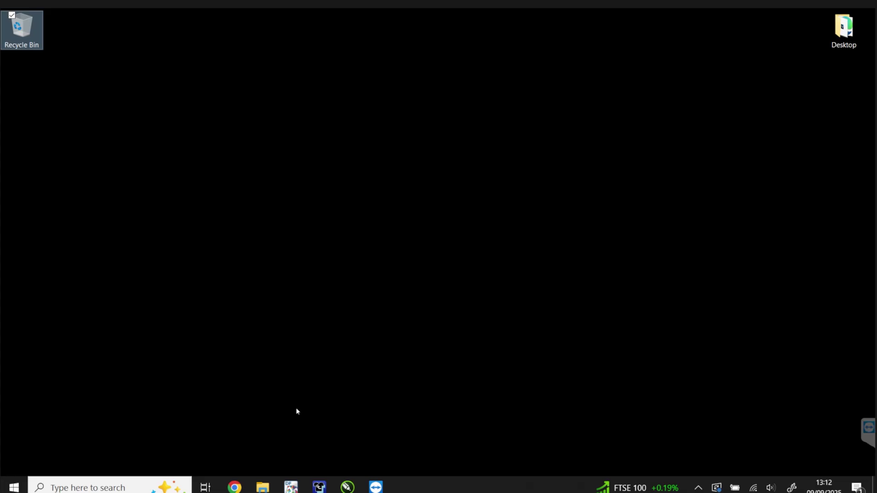
# - Search Windows for "prof" and launch ProfileManager
pyautogui.click(116, 488)
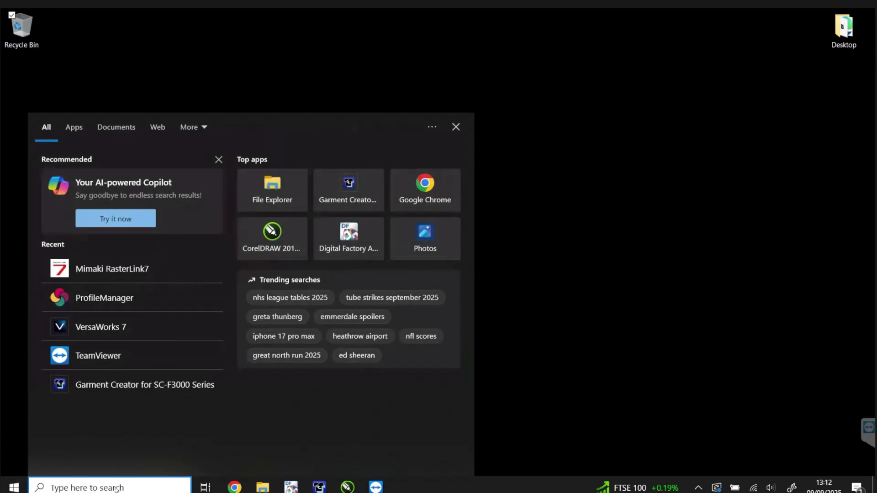
pyautogui.write('prof')
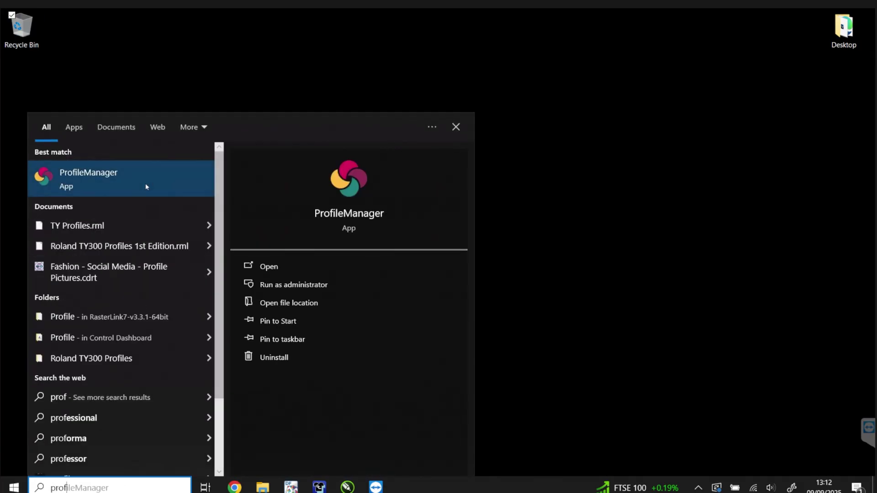
pyautogui.click(145, 184)
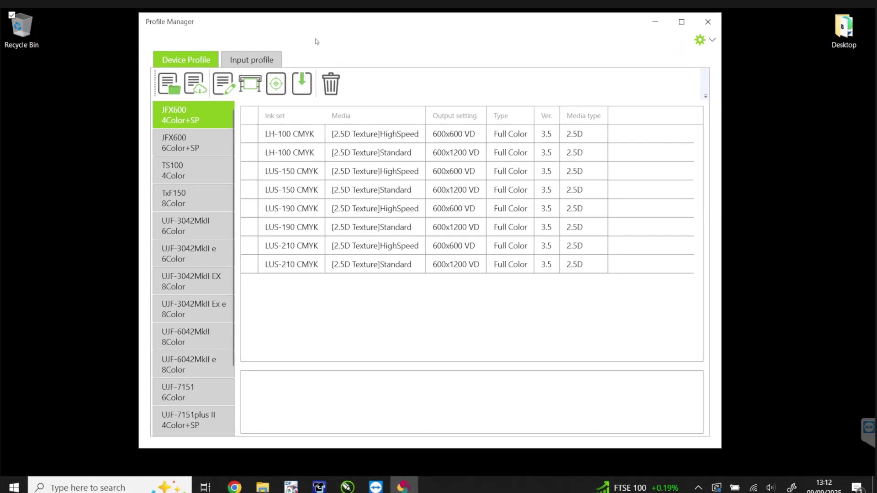
pyautogui.click(172, 86)
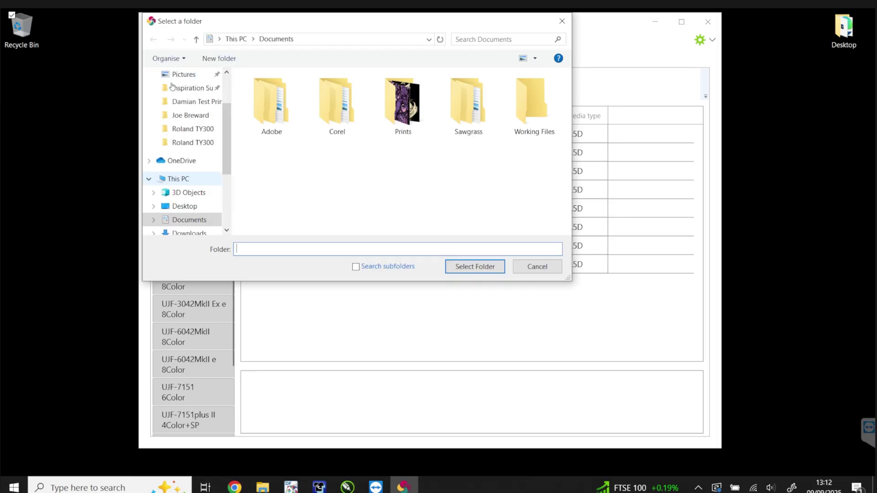
pyautogui.click(190, 233)
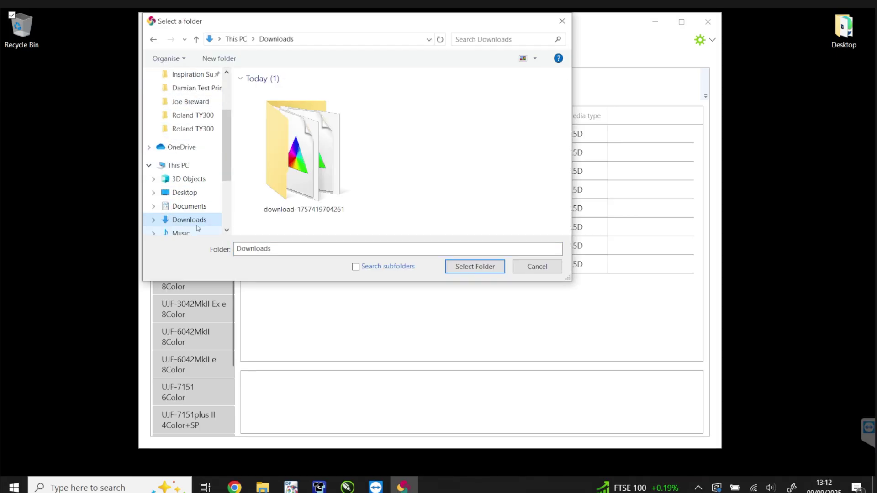
pyautogui.click(296, 164)
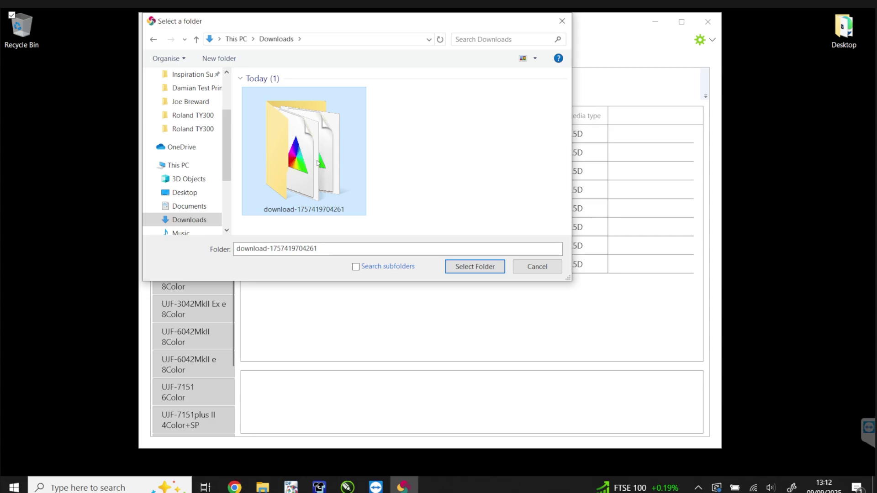
pyautogui.click(470, 270)
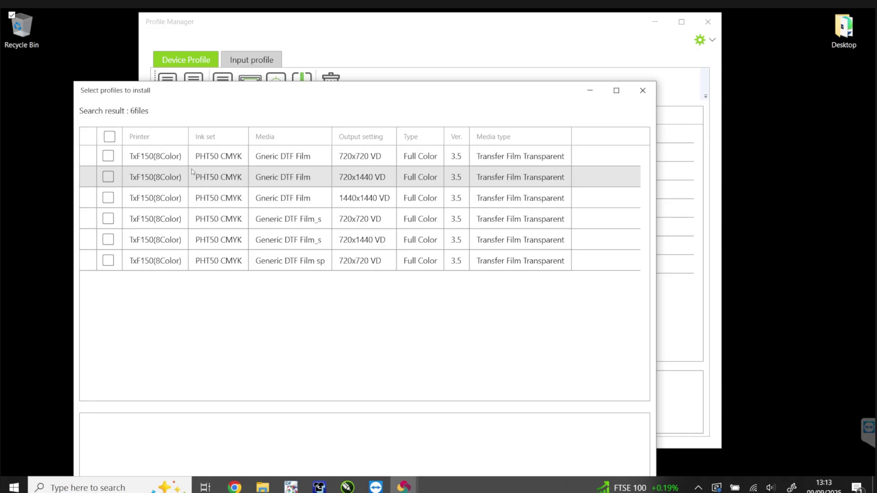
# - Select all the found TxF150 profiles, install them, and dismiss the completion message
pyautogui.click(110, 138)
pyautogui.moveTo(276, 90); pyautogui.dragTo(295, 25)
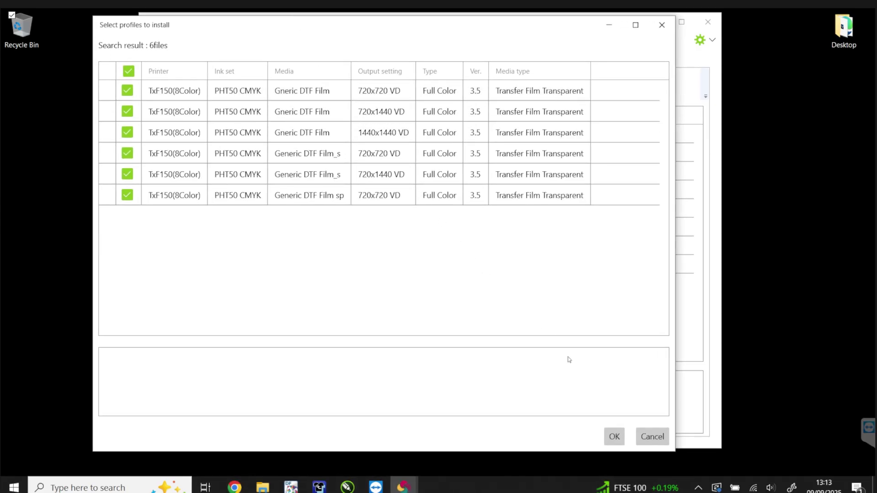
pyautogui.click(615, 437)
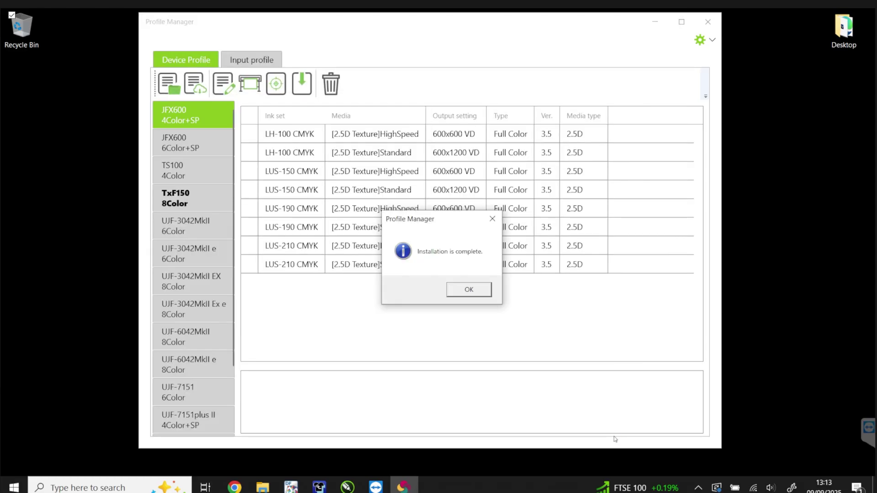
pyautogui.click(473, 296)
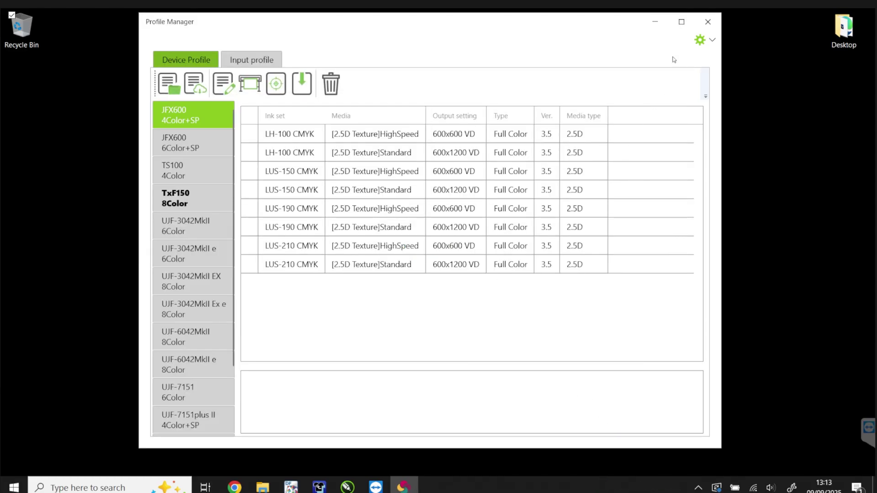
# - Close Profile Manager, search Windows for "raster" and launch MimakiRasterLink7
pyautogui.click(698, 28)
pyautogui.press('super')
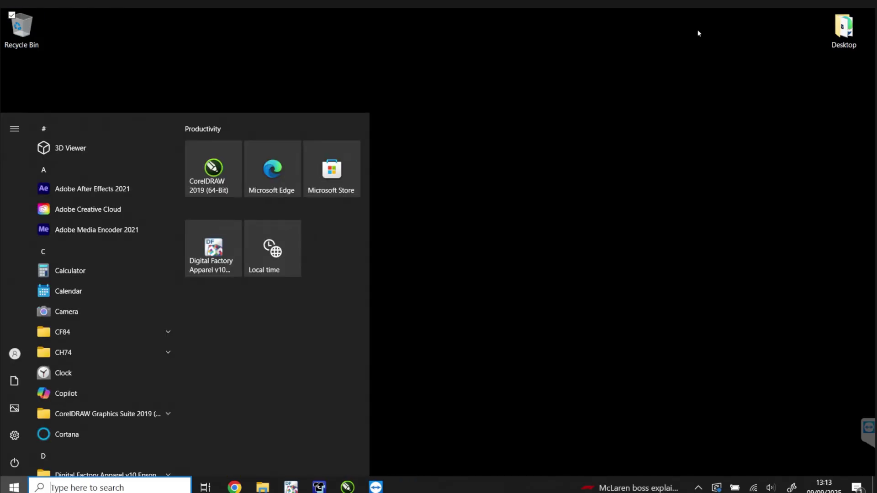
pyautogui.write('raster')
pyautogui.click(118, 179)
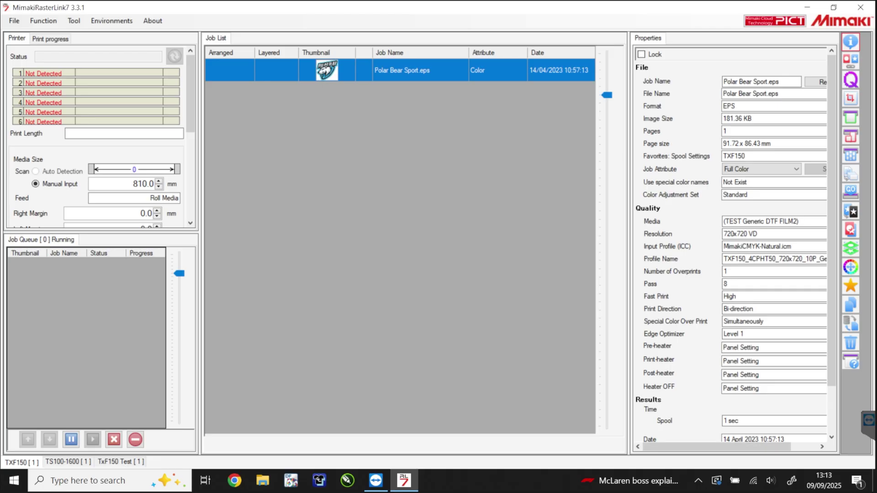
# - Open the print quality settings of the Polar Bear Sport.eps job and set its film media to Generic DTF Film sp
pyautogui.click(851, 80)
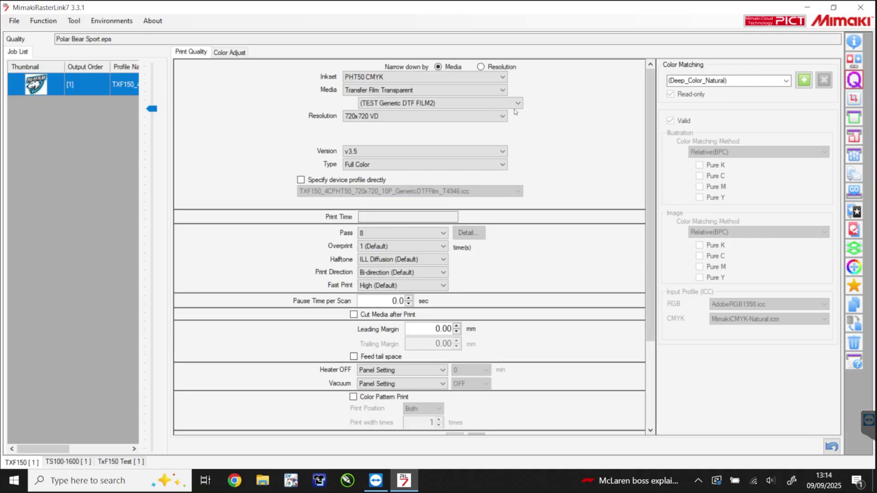
pyautogui.click(516, 104)
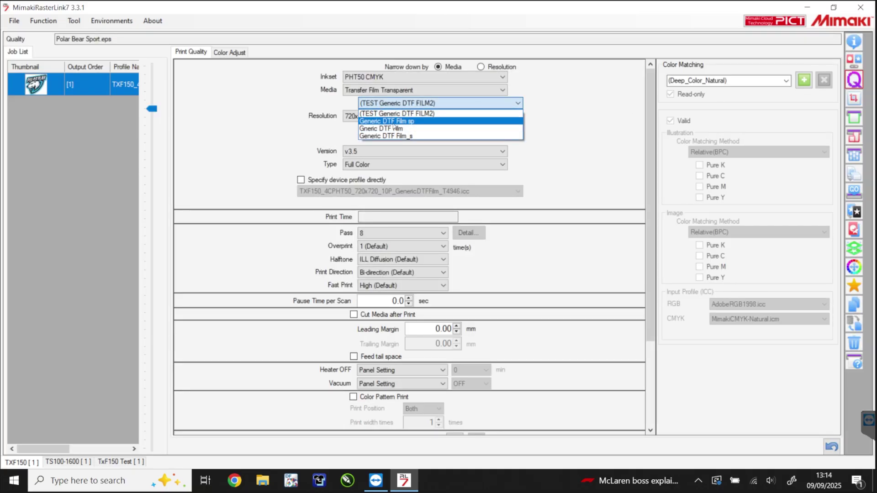
pyautogui.click(395, 121)
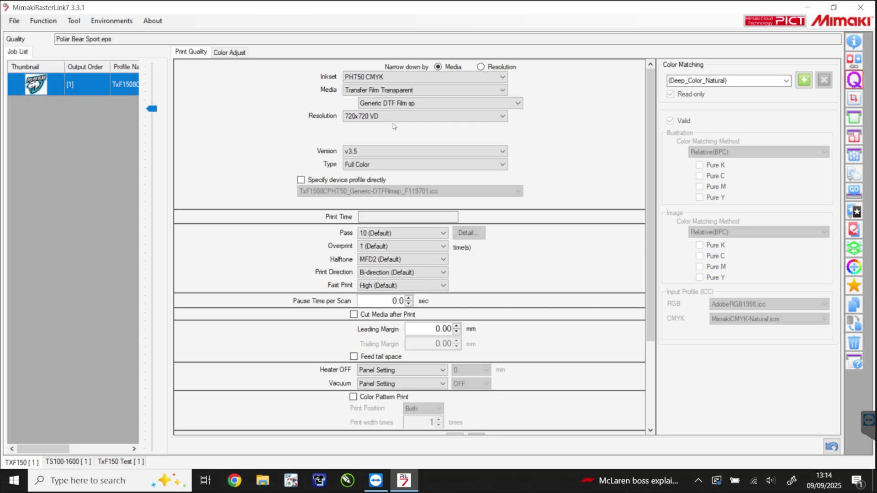
# - Set the job's resolution to 720x720 VD and its pass count to 10 (Default)
pyautogui.click(393, 117)
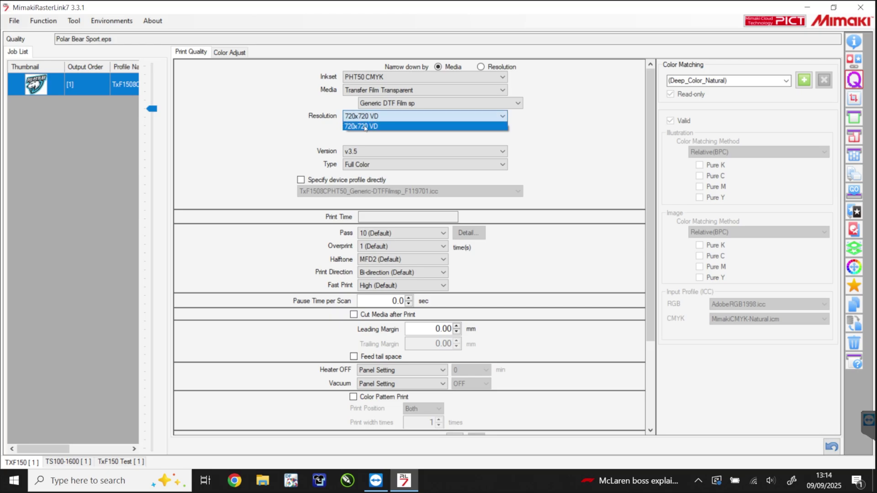
pyautogui.click(361, 128)
pyautogui.click(388, 233)
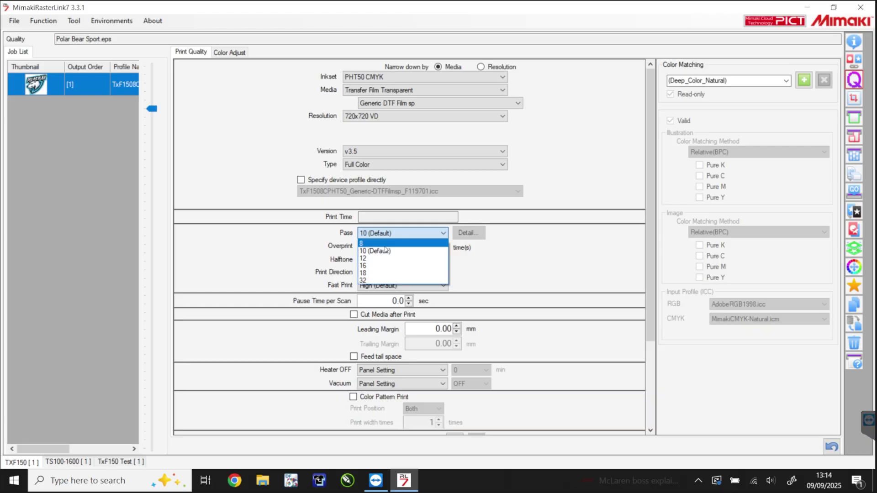
pyautogui.click(386, 247)
pyautogui.click(389, 234)
pyautogui.click(388, 252)
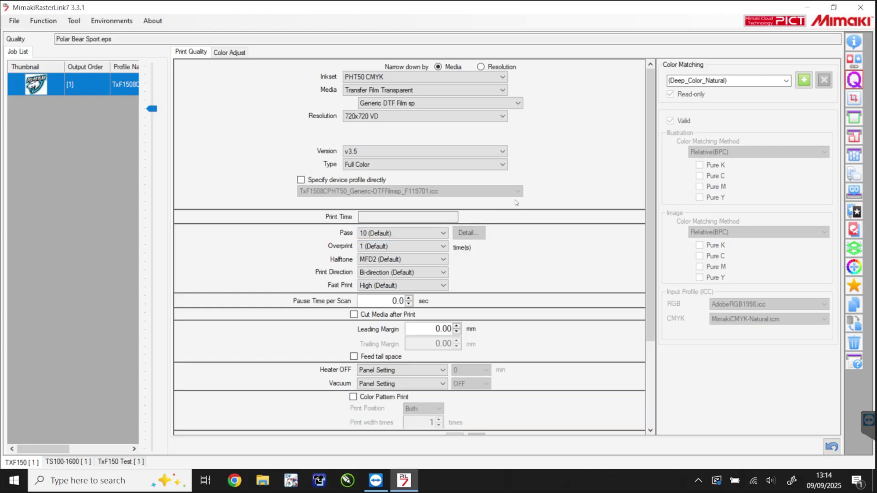